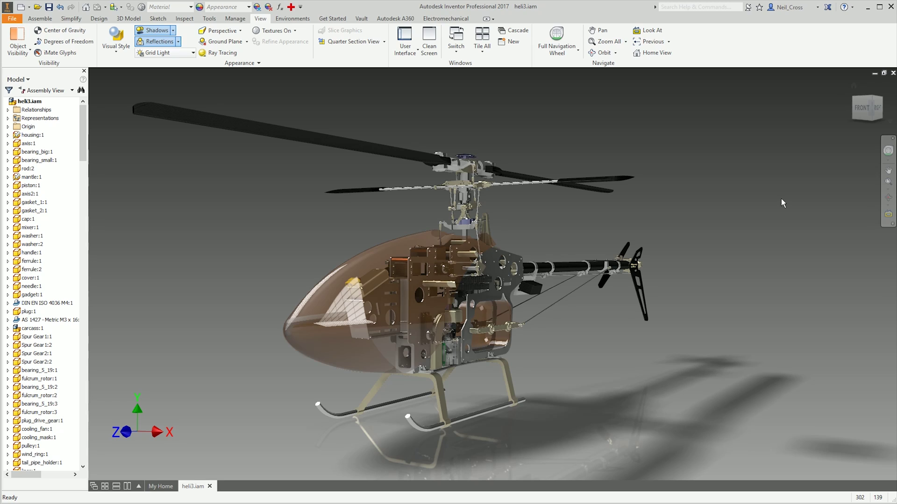
# - Close Inventor together with the open helicopter assembly
pyautogui.moveTo(752, 223); pyautogui.dragTo(799, 223, button='middle')
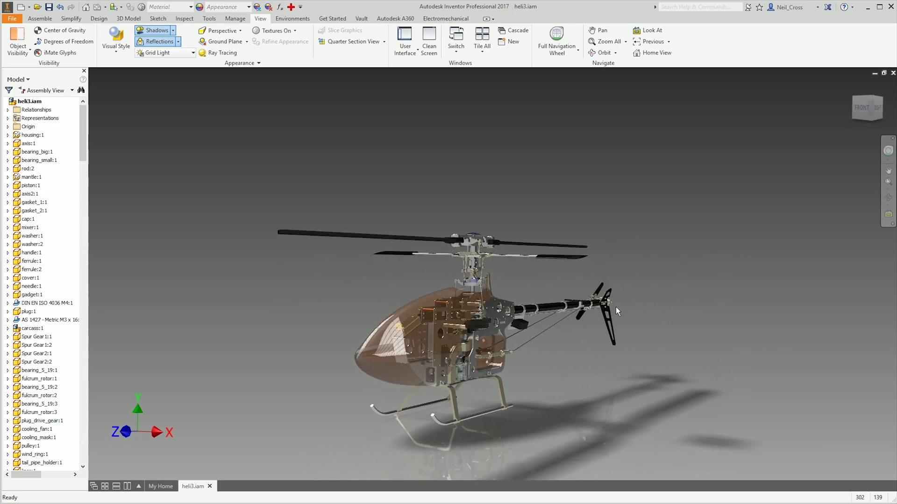
pyautogui.click(893, 6)
pyautogui.click(423, 275)
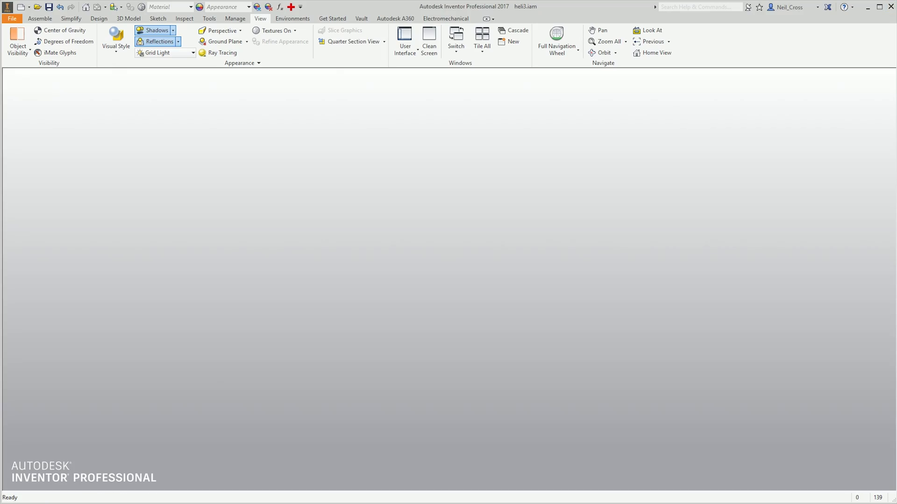
pyautogui.press('super+x')
pyautogui.press('Escape')
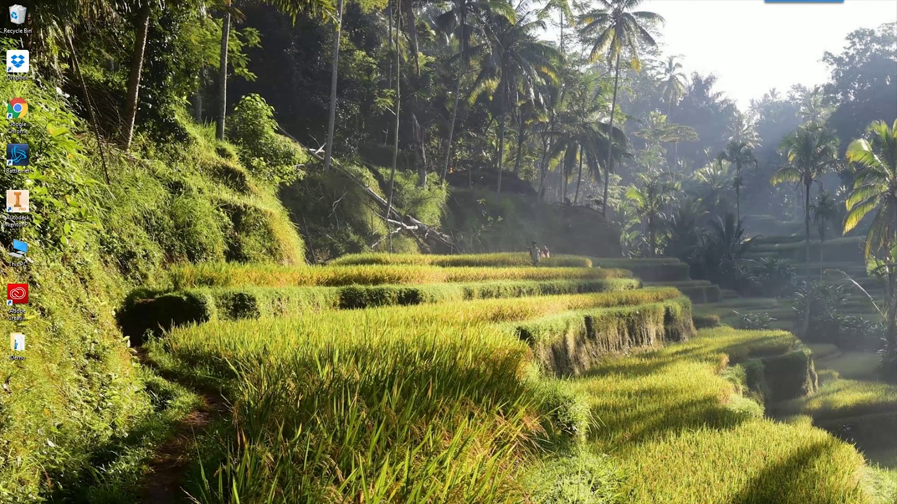
# - Open the Registry Editor by running regedit
pyautogui.press('super+r')
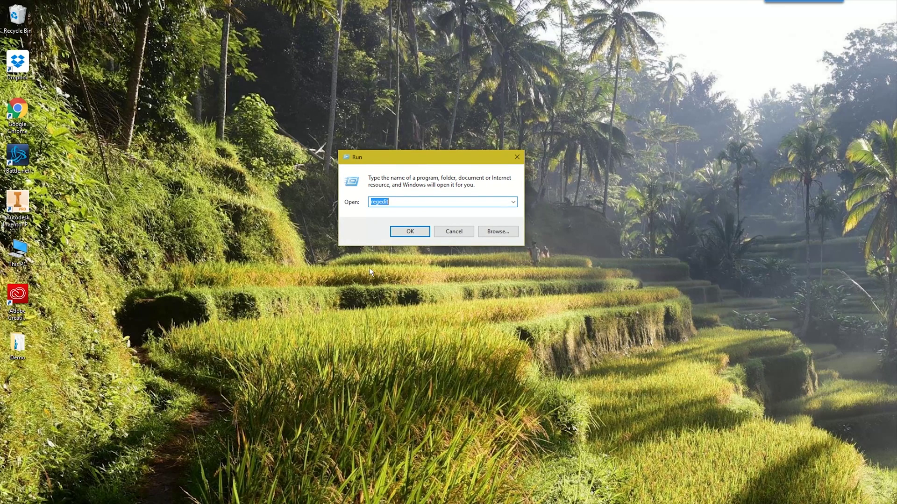
pyautogui.write('regedit')
pyautogui.press('Return')
pyautogui.press('Return')
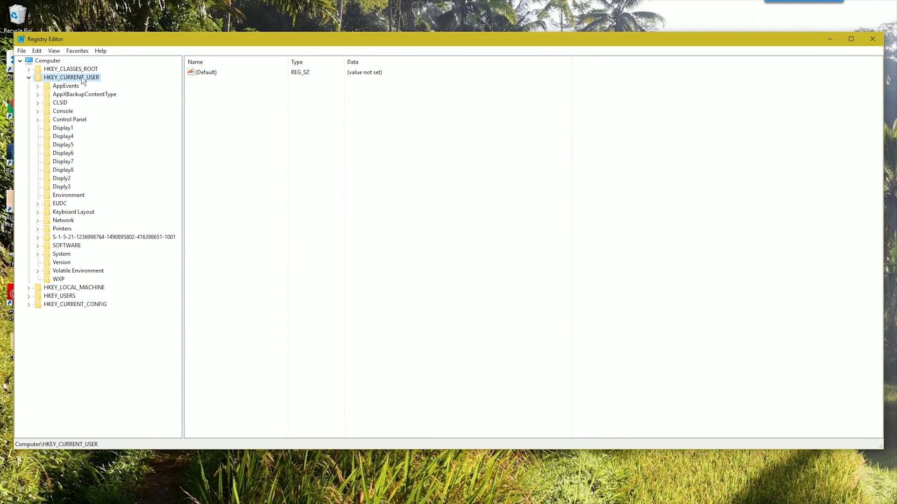
# - Expand the registry path HKEY_CURRENT_USER\SOFTWARE\Autodesk\Inventor\RegistryVersion21.0\System\Preferences
pyautogui.click(38, 245)
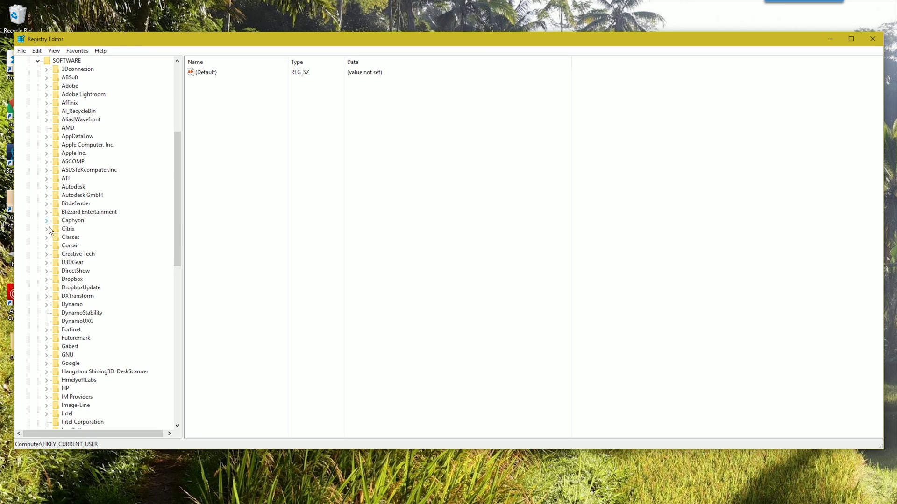
pyautogui.click(47, 187)
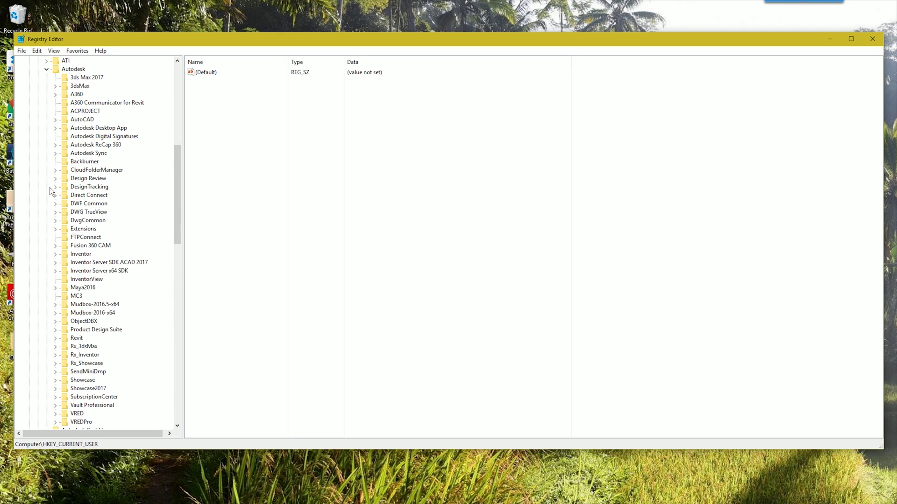
pyautogui.click(55, 255)
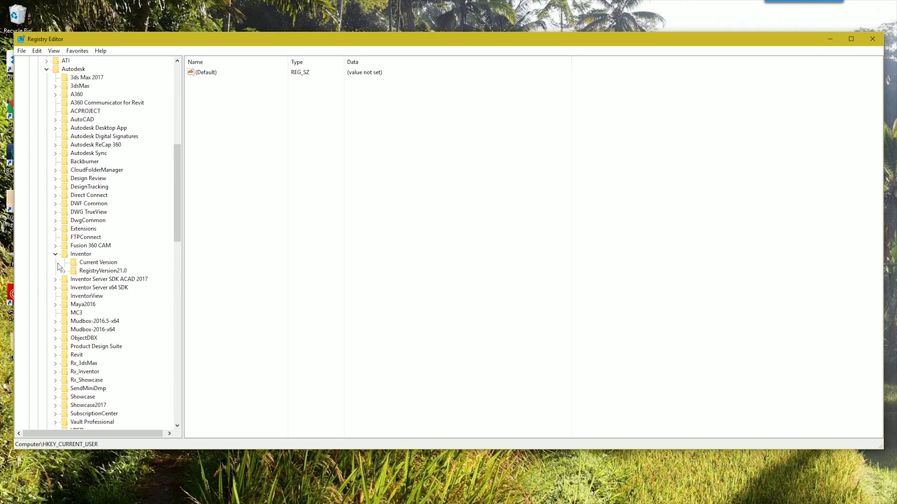
pyautogui.click(92, 271)
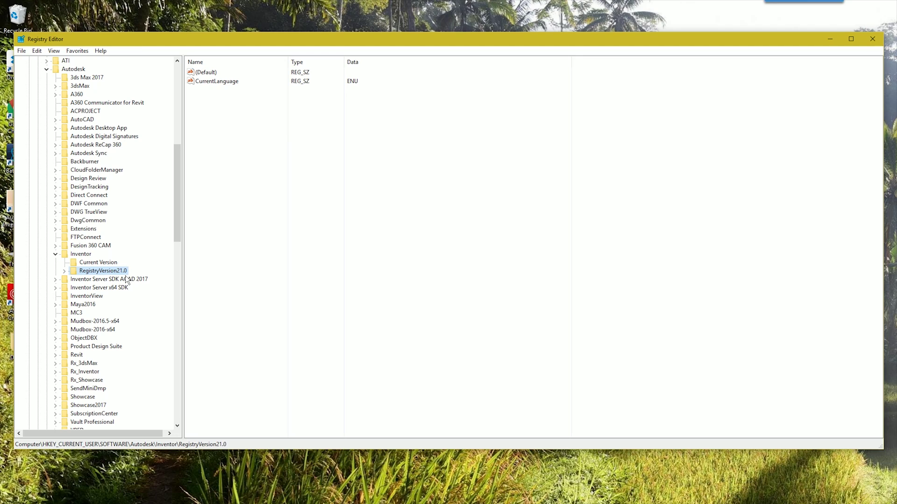
pyautogui.click(65, 271)
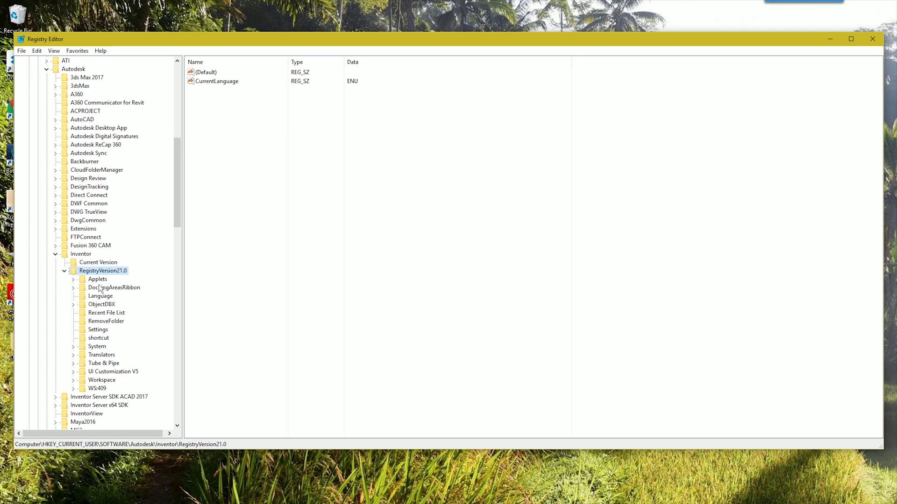
pyautogui.click(73, 346)
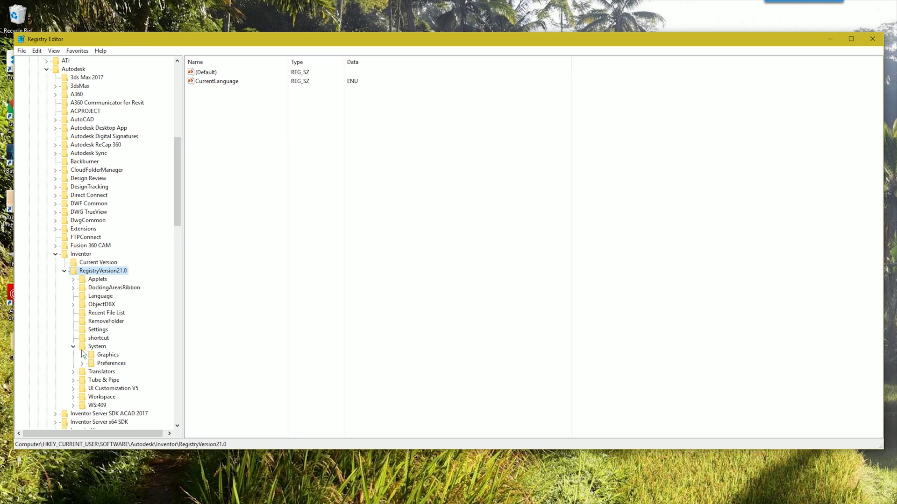
pyautogui.click(82, 363)
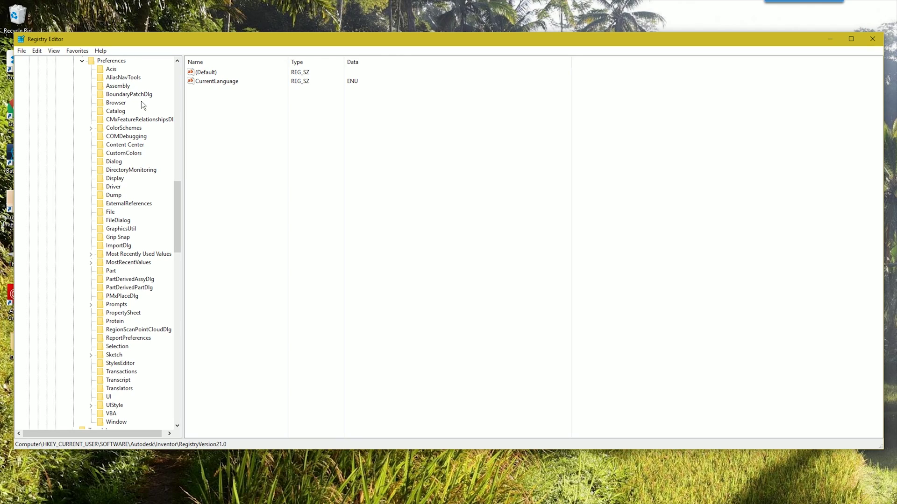
# - Create a new key named Scene Manager under the Preferences key
pyautogui.rightClick(111, 60)
pyautogui.moveTo(142, 71)
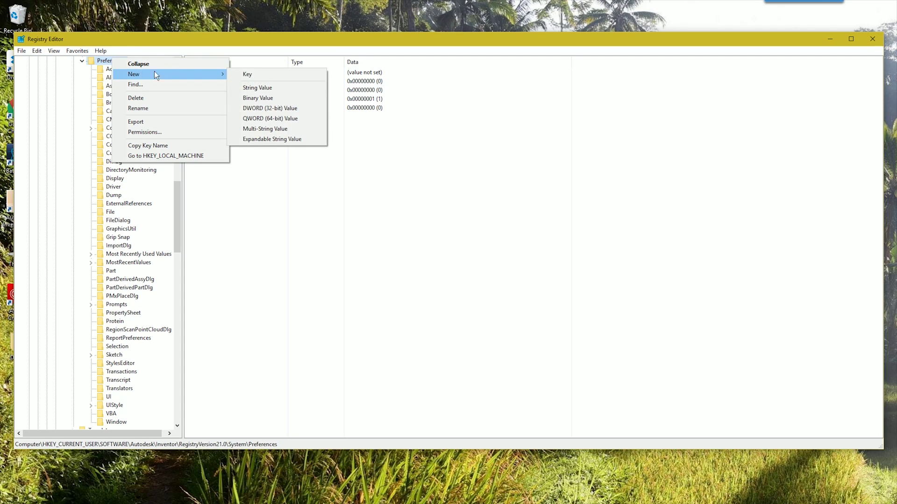
pyautogui.click(259, 71)
pyautogui.write('Scene Manager')
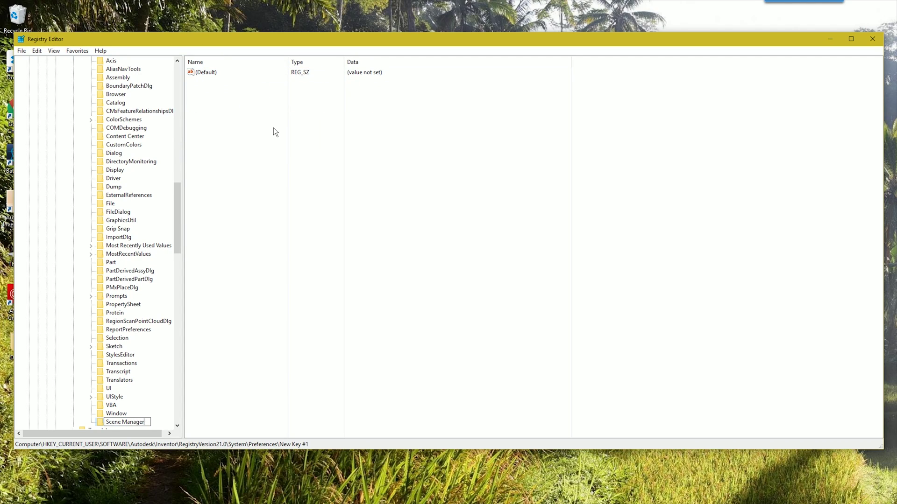
pyautogui.press('Return')
# - Create a new subkey named Debug inside the Scene Manager key
pyautogui.rightClick(134, 422)
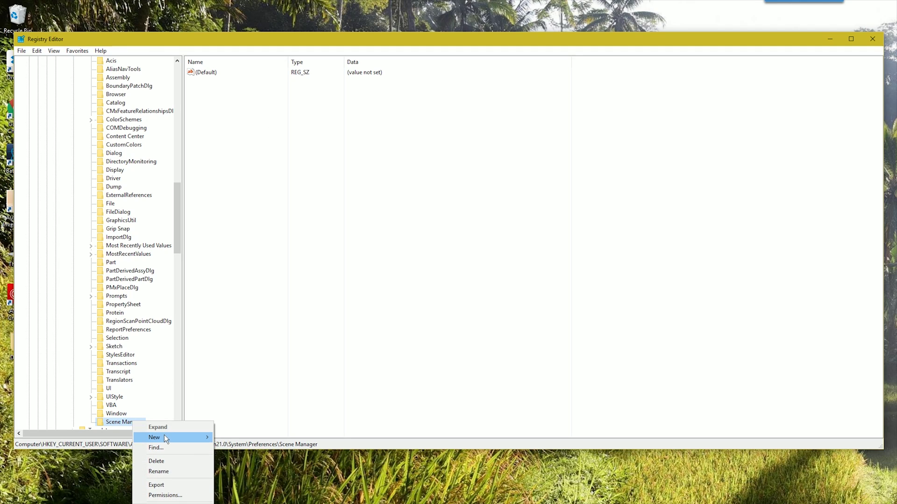
pyautogui.moveTo(163, 436)
pyautogui.click(236, 436)
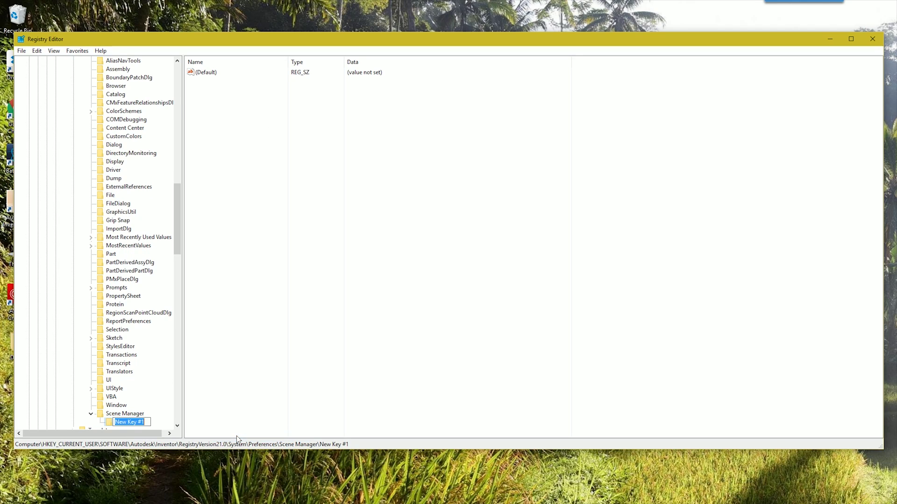
pyautogui.write('Debug')
pyautogui.press('Return')
# - Add a DWORD (32-bit) value named Post Statistics to the Debug key
pyautogui.rightClick(125, 425)
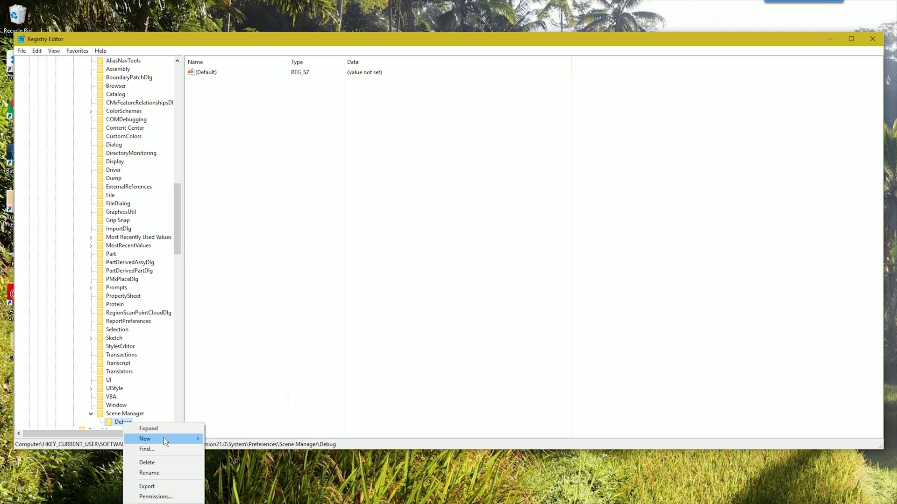
pyautogui.moveTo(164, 438)
pyautogui.click(254, 473)
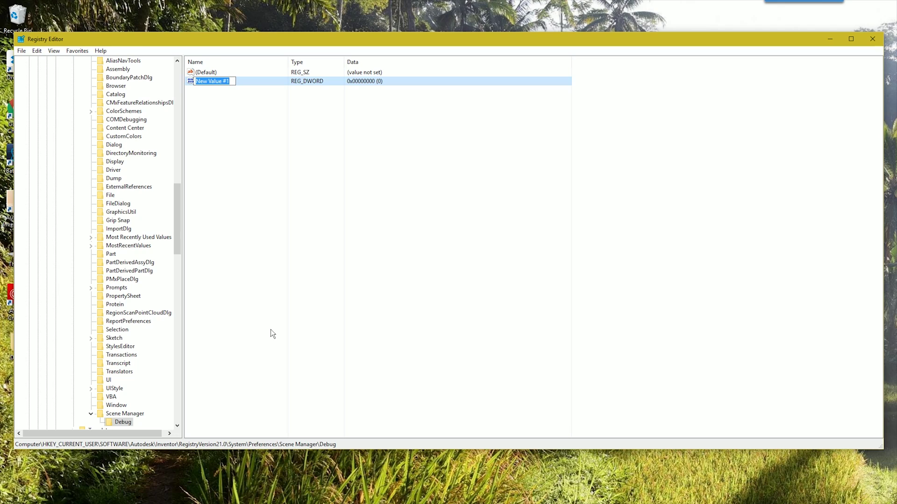
pyautogui.write('Post Statistics')
pyautogui.press('Return')
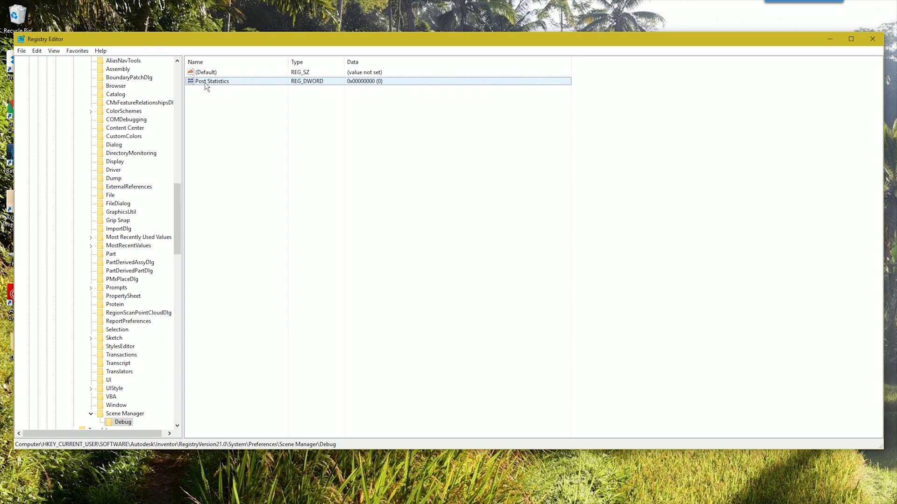
# - Set the data of the Post Statistics value to 1 and close the Registry Editor
pyautogui.doubleClick(205, 82)
pyautogui.write('1')
pyautogui.press('Return')
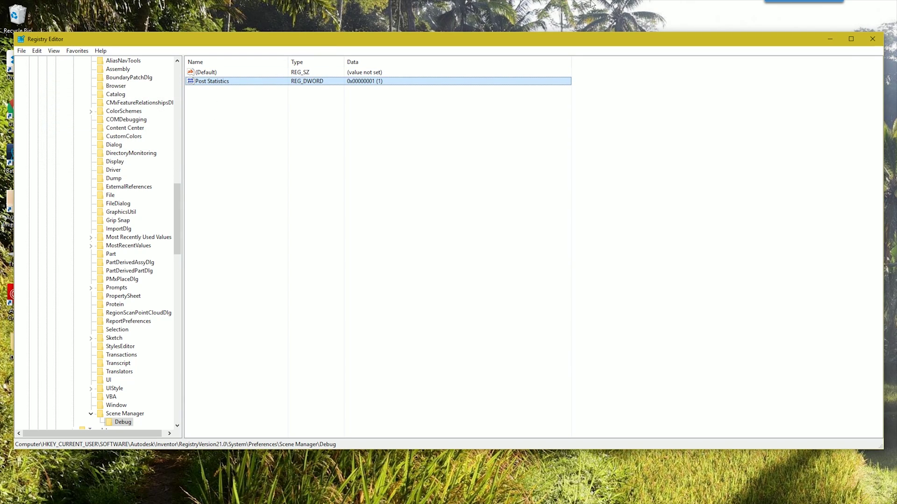
pyautogui.click(872, 39)
# - Restart Autodesk Inventor and open the heli3.iam assembly
pyautogui.doubleClick(18, 208)
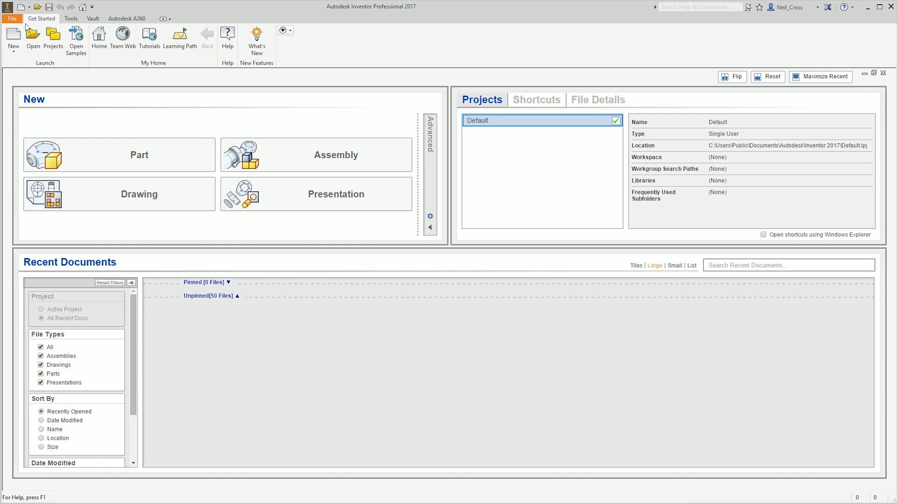
pyautogui.click(12, 18)
pyautogui.click(97, 65)
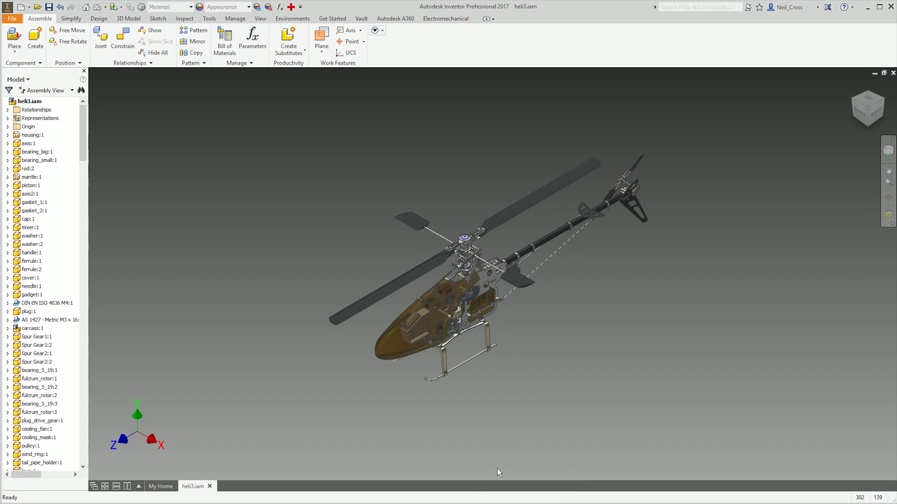
# - Orbit, zoom and pan the helicopter assembly to examine the frame-rate statistics while the view moves
pyautogui.moveTo(551, 353)
pyautogui.mouseDown(button='middle')
pyautogui.moveTo(554, 316)
pyautogui.moveTo(541, 391)
pyautogui.moveTo(528, 334)
pyautogui.moveTo(586, 302)
pyautogui.moveTo(589, 310)
pyautogui.moveTo(632, 304)
pyautogui.moveTo(626, 267)
pyautogui.moveTo(547, 338)
pyautogui.moveTo(627, 284)
pyautogui.moveTo(547, 310)
pyautogui.moveTo(562, 307)
pyautogui.moveTo(534, 336)
pyautogui.moveTo(569, 281)
pyautogui.moveTo(568, 335)
pyautogui.moveTo(541, 303)
pyautogui.moveTo(575, 294)
pyautogui.moveTo(544, 338)
pyautogui.moveTo(505, 303)
pyautogui.moveTo(579, 282)
pyautogui.moveTo(579, 357)
pyautogui.moveTo(503, 327)
pyautogui.moveTo(566, 300)
pyautogui.moveTo(601, 366)
pyautogui.moveTo(547, 368)
pyautogui.mouseUp(button='middle')
pyautogui.click(888, 198)
pyautogui.moveTo(538, 323); pyautogui.dragTo(300, 176)
pyautogui.press('Escape')
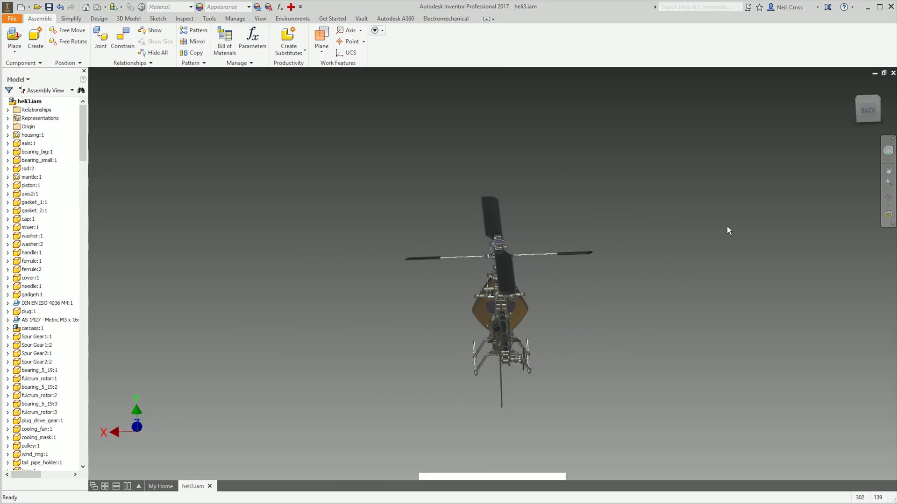
pyautogui.press('F6')
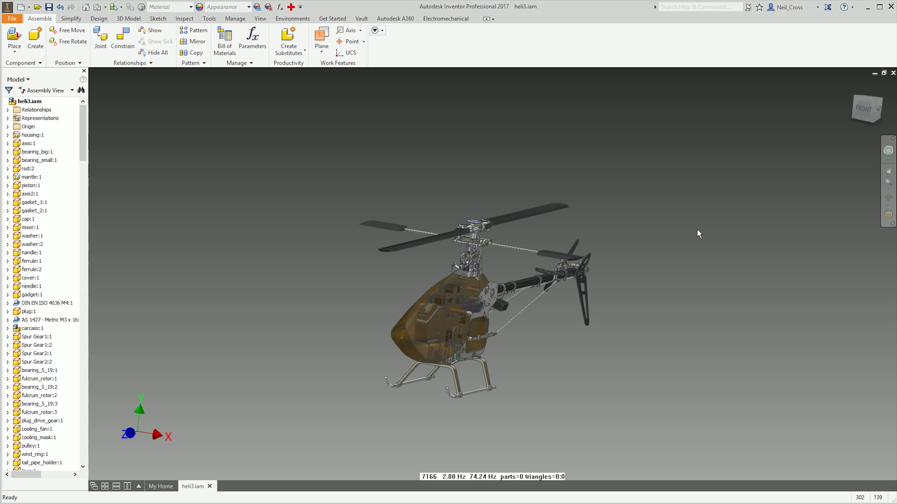
pyautogui.scroll(1, 697, 229)
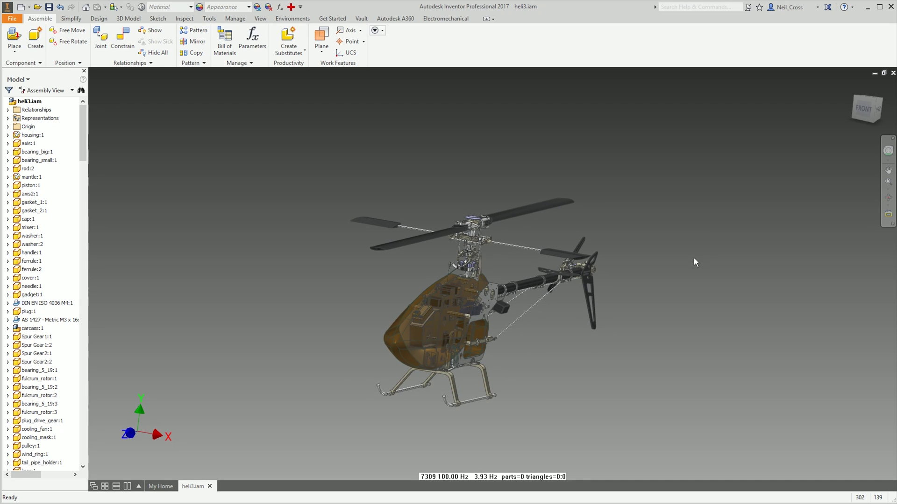
pyautogui.click(888, 170)
pyautogui.moveTo(671, 286); pyautogui.dragTo(639, 250)
pyautogui.press('Escape')
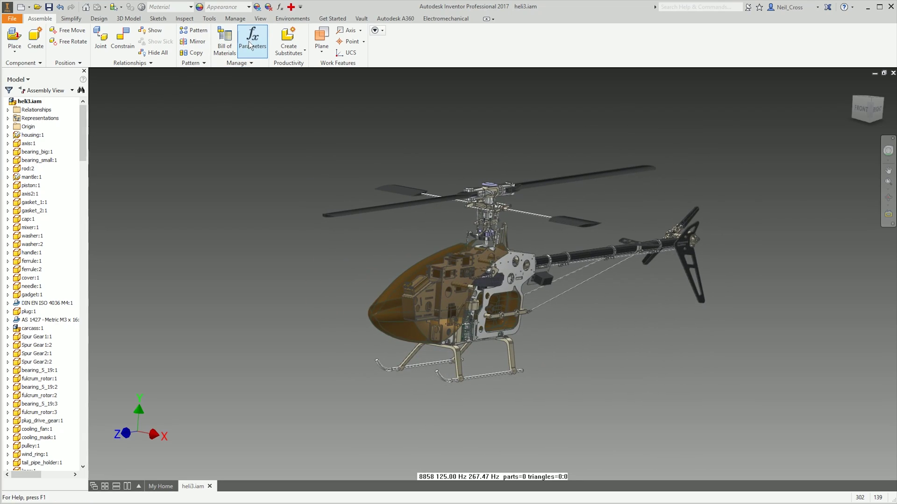
# - Change the helicopter assembly's visual style to a realistic rendered look
pyautogui.click(260, 19)
pyautogui.click(116, 47)
pyautogui.click(156, 100)
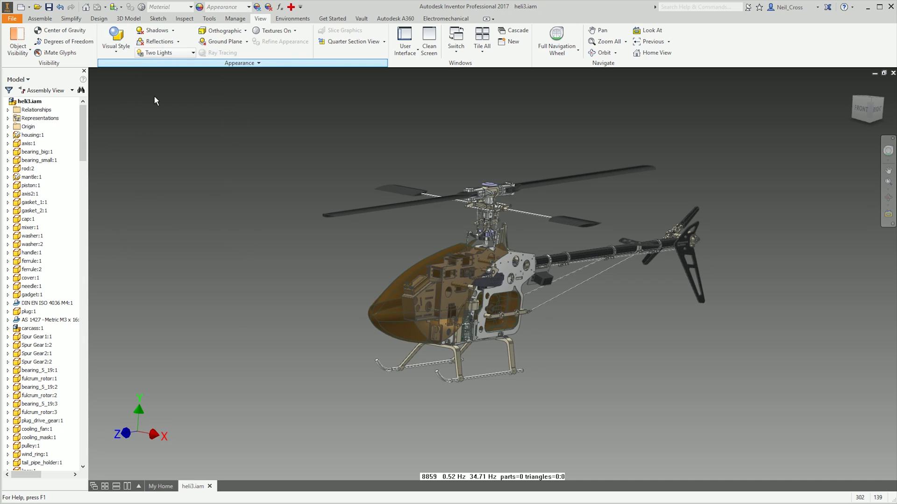
# - Set the lighting style to Dry Salt Bed and the camera projection to Perspective
pyautogui.click(162, 53)
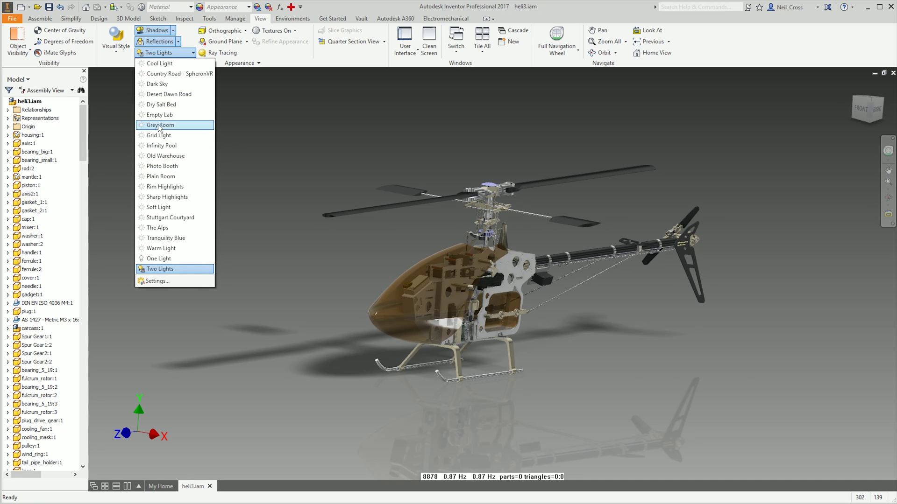
pyautogui.click(161, 105)
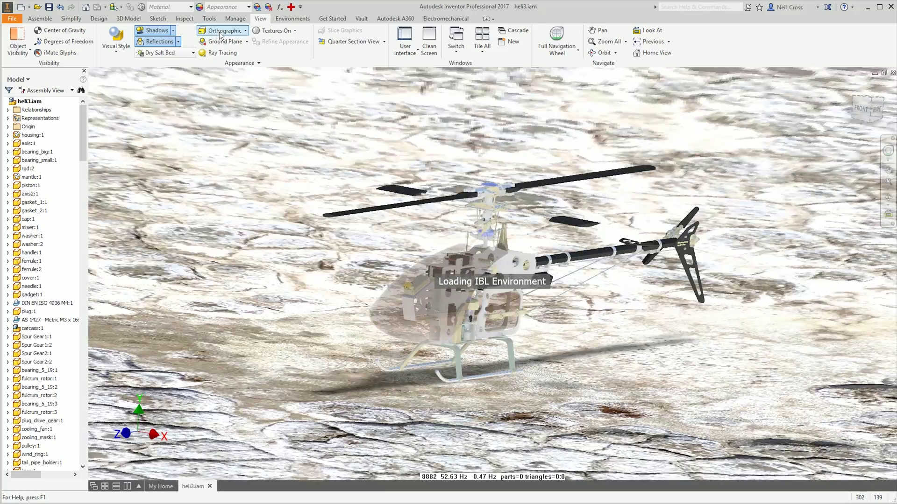
pyautogui.click(222, 30)
pyautogui.click(224, 55)
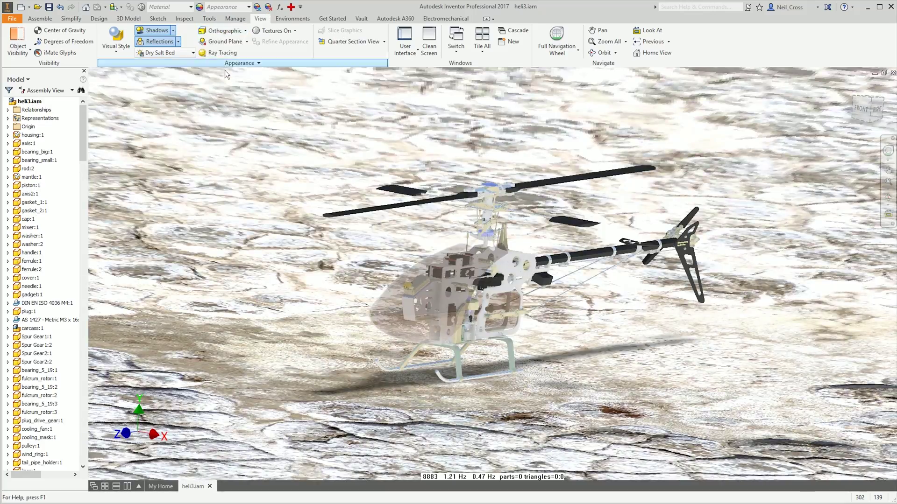
# - Orbit around the helicopter in the salt bed environment to examine the display performance from several angles
pyautogui.moveTo(528, 314); pyautogui.dragTo(583, 293, button='middle')
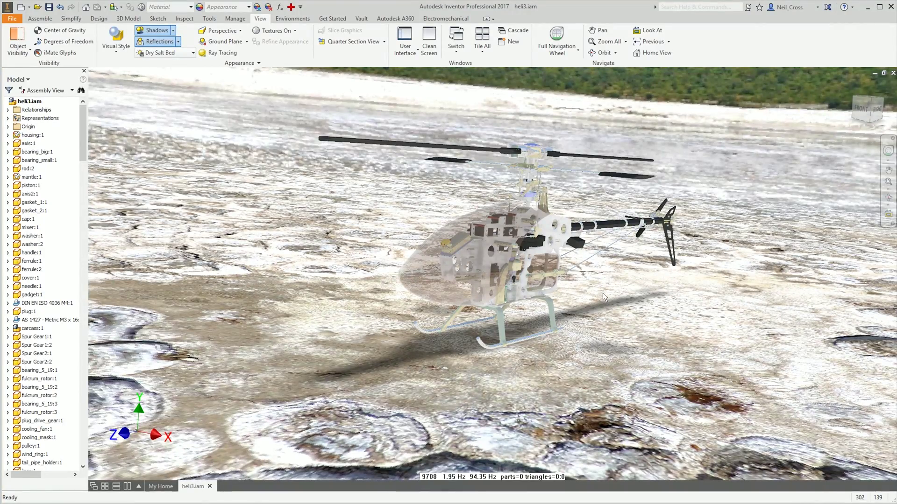
pyautogui.moveTo(603, 293); pyautogui.dragTo(611, 277, button='middle')
pyautogui.press('Escape')
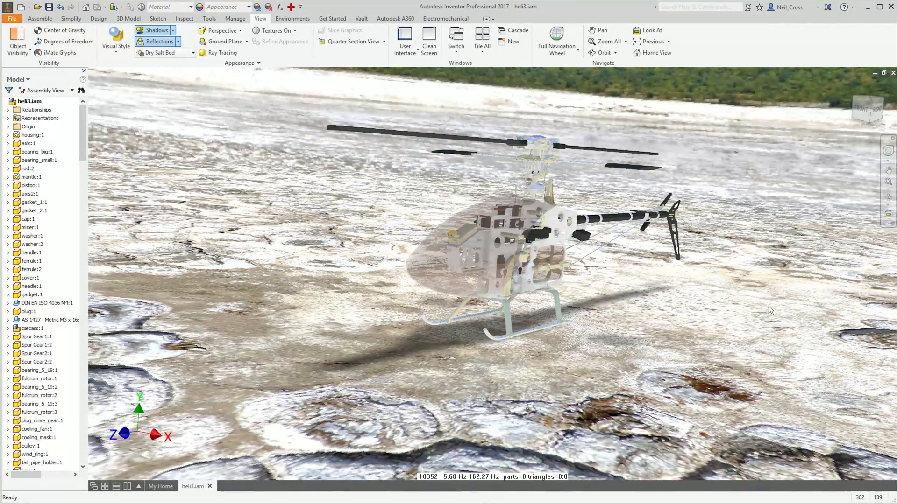
pyautogui.keyDown('shift'); pyautogui.moveTo(596, 315); pyautogui.dragTo(565, 227, button='middle'); pyautogui.keyUp('shift')
pyautogui.moveTo(514, 211); pyautogui.dragTo(536, 379)
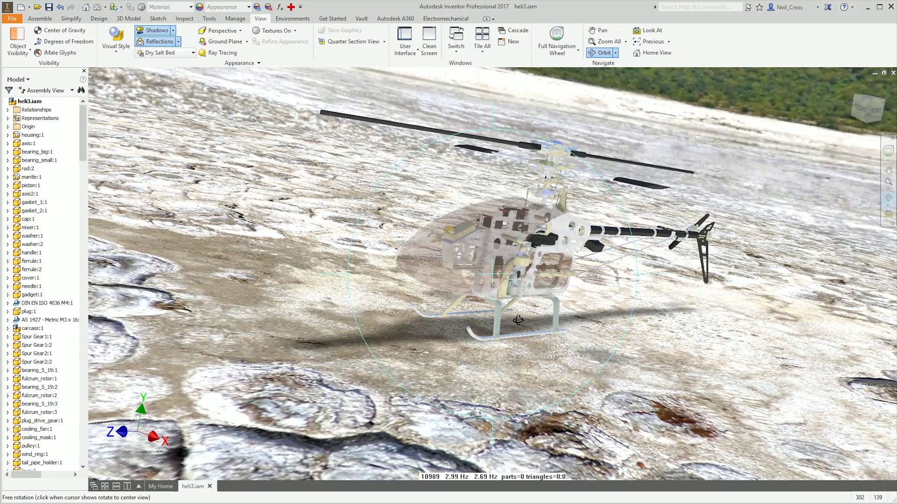
pyautogui.moveTo(537, 335); pyautogui.dragTo(794, 327)
pyautogui.moveTo(574, 360); pyautogui.dragTo(585, 380)
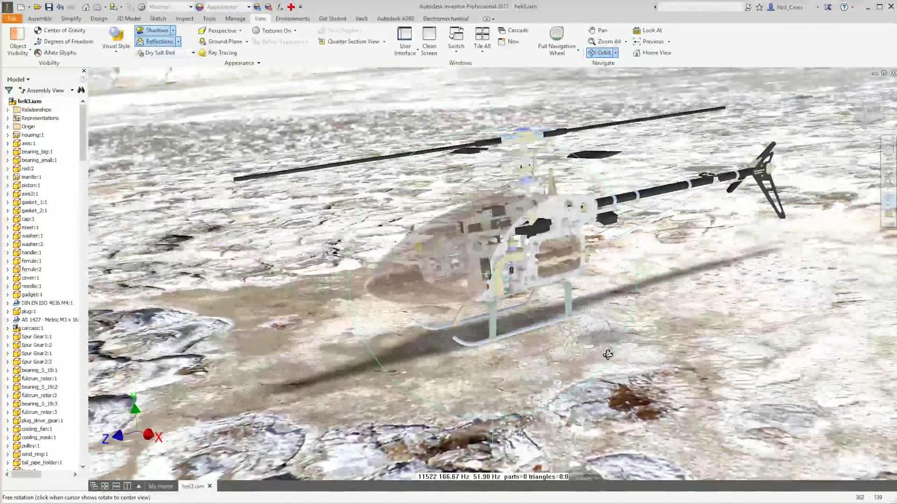
pyautogui.moveTo(499, 359); pyautogui.dragTo(478, 476)
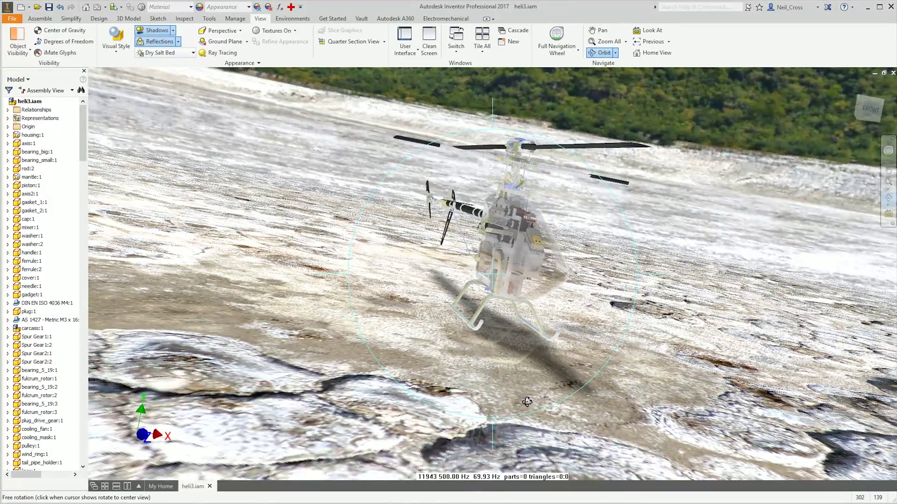
pyautogui.moveTo(582, 386)
pyautogui.mouseDown()
pyautogui.moveTo(519, 344)
pyautogui.moveTo(484, 347)
pyautogui.moveTo(475, 317)
pyautogui.moveTo(474, 330)
pyautogui.mouseUp()
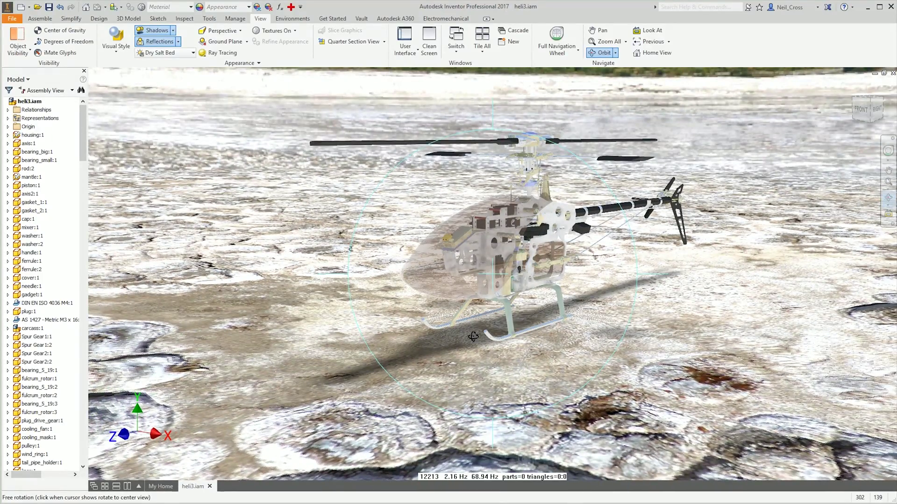
pyautogui.moveTo(463, 314); pyautogui.dragTo(480, 305)
pyautogui.rightClick(499, 341)
pyautogui.click(530, 343)
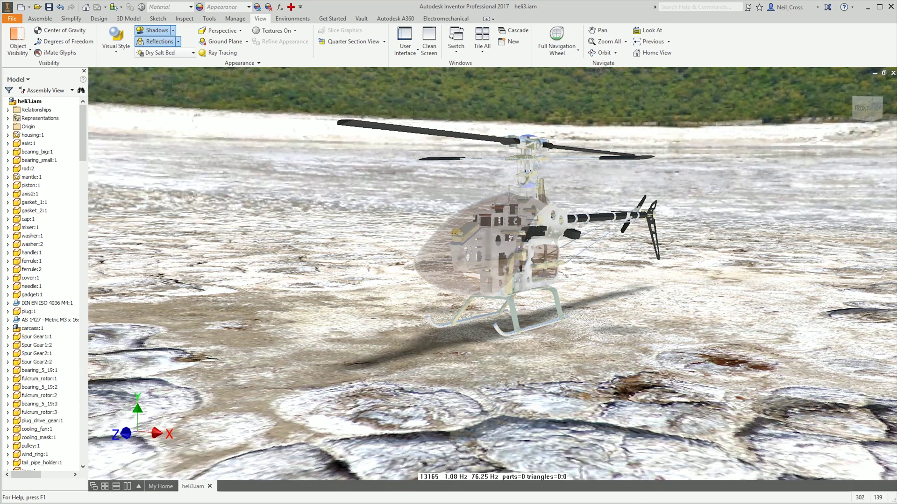
# - Switch to the Chrome browser, look over the SpaceMouse Pro giveaway video page, and return to Inventor
pyautogui.hotkey('alt', 'Tab')
pyautogui.click(158, 83)
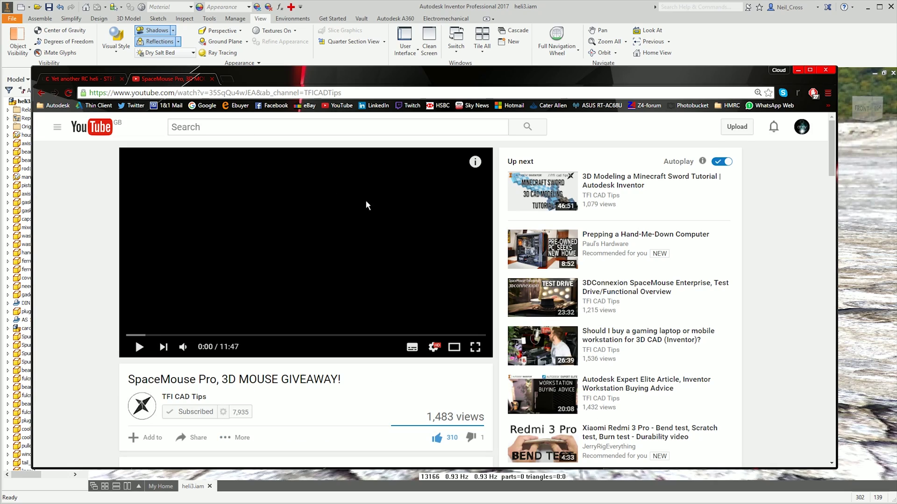
pyautogui.scroll(-1, 260, 410)
pyautogui.scroll(-2, 261, 410)
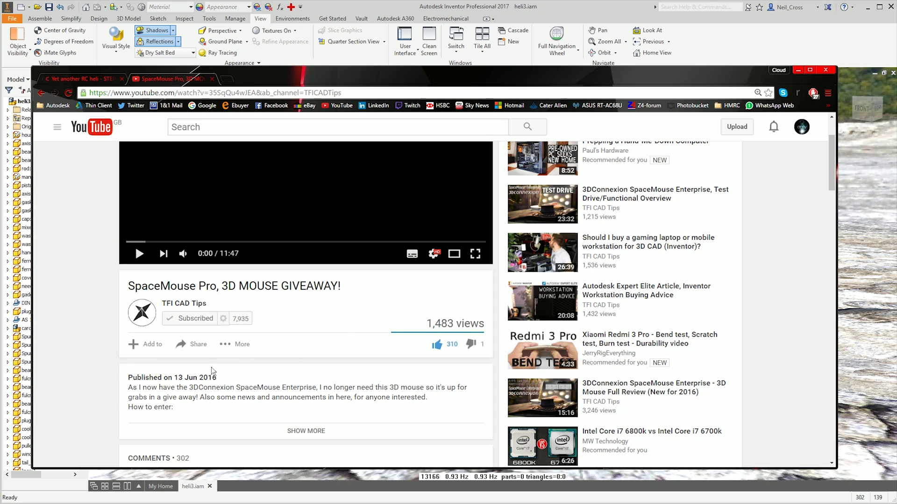
pyautogui.click(798, 71)
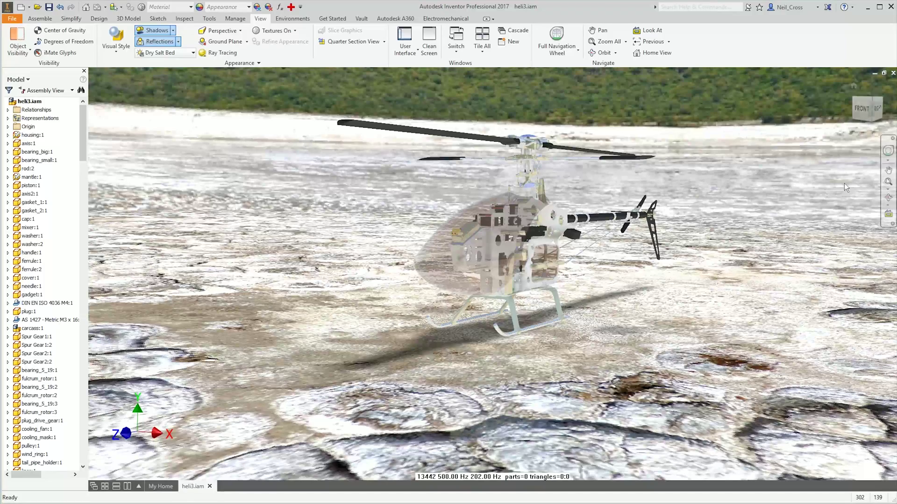